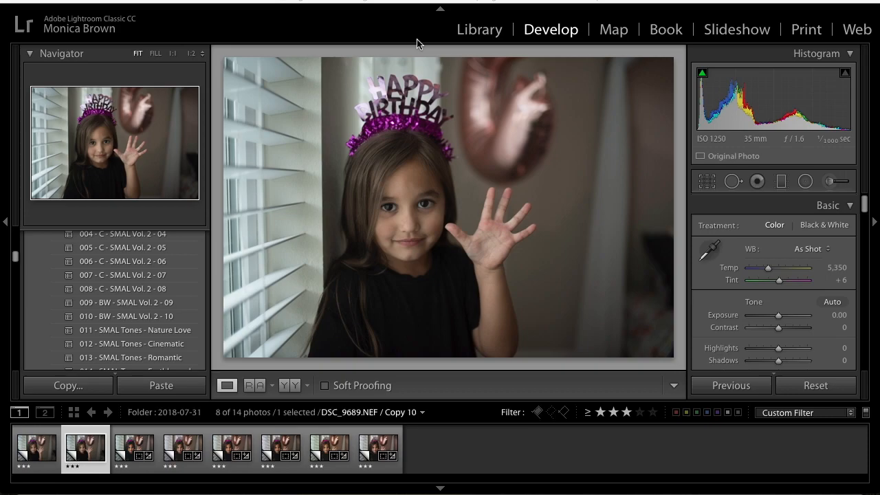
Step: Apply the preset 007 - C - SMAL Vol. 2 - 07 to the selected birthday portrait
scroll(81, 263, "up", 1)
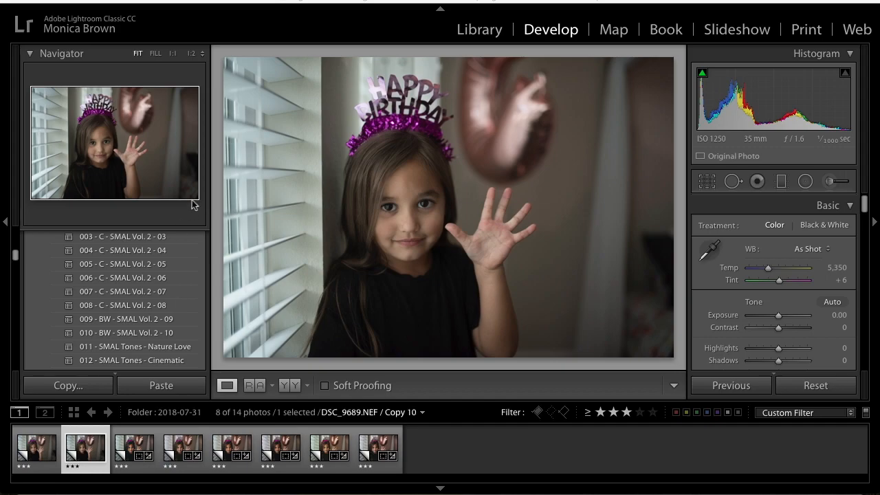
left_click(144, 297)
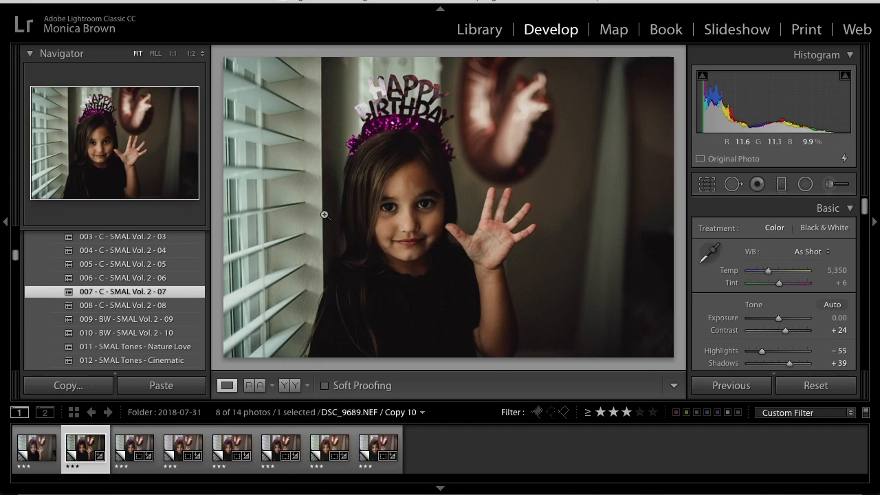
Step: Straighten the portrait with Crop & Straighten at an angle of 1.10, keeping the original aspect
left_click(707, 184)
left_click_drag(679, 198, 681, 198)
key("Return")
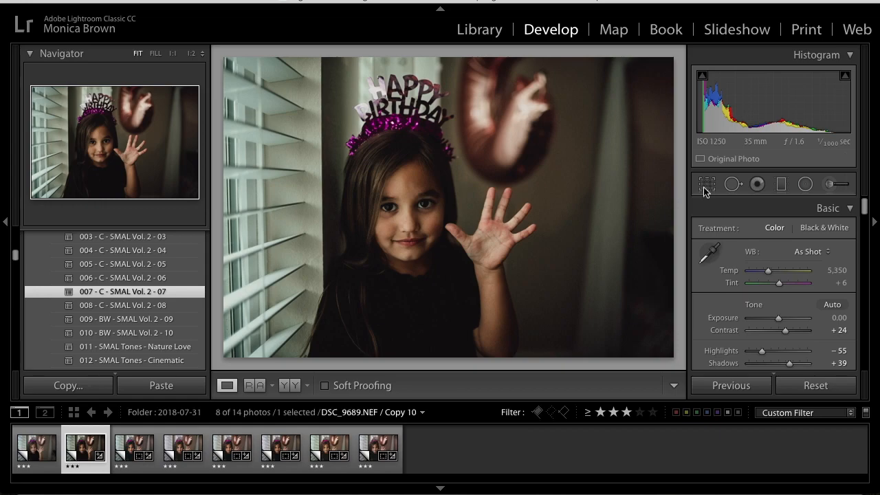
left_click(706, 185)
left_click_drag(682, 185, 680, 196)
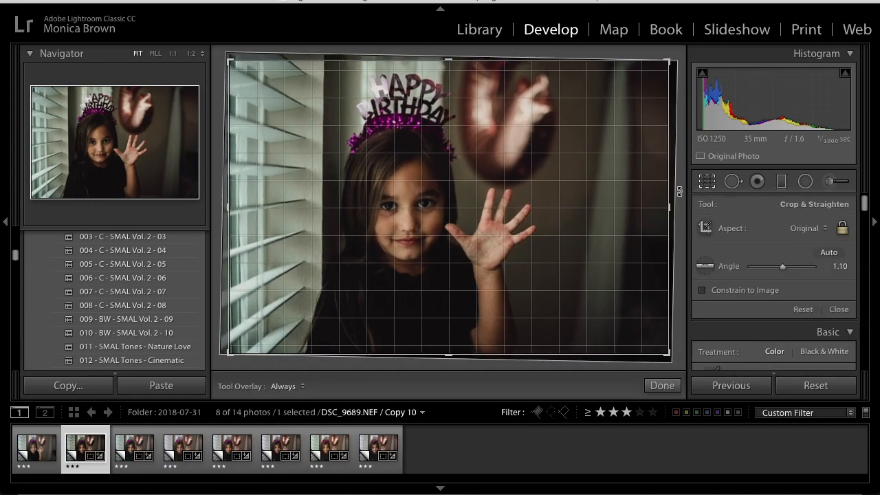
key("Return")
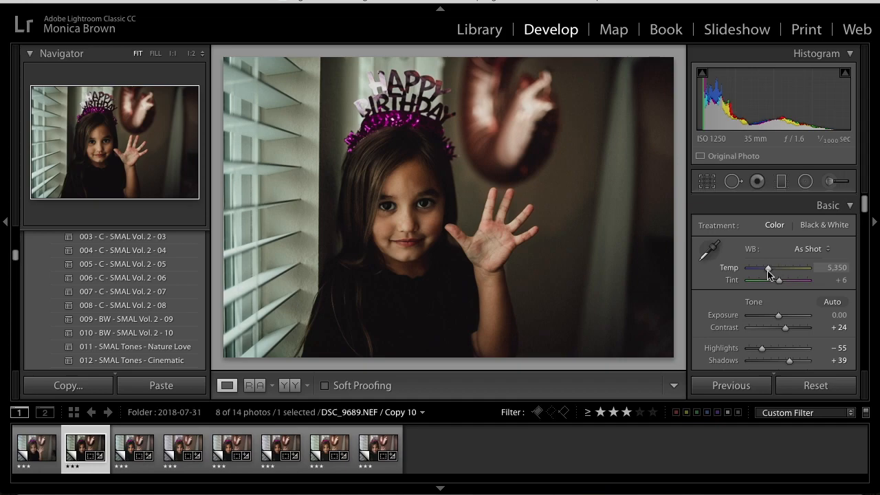
Step: Set the portrait's Shadows to +71 and review its other develop settings down to Grain
left_click(768, 273)
scroll(768, 272, "down", 2)
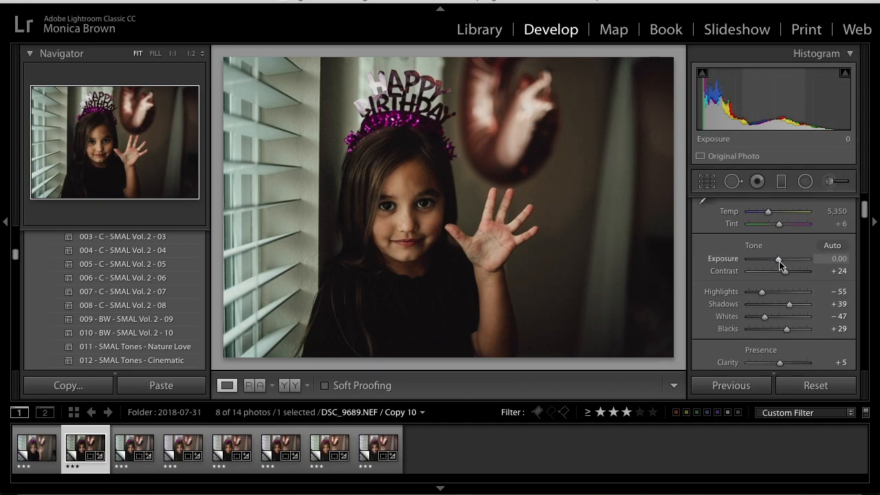
left_click_drag(789, 304, 799, 307)
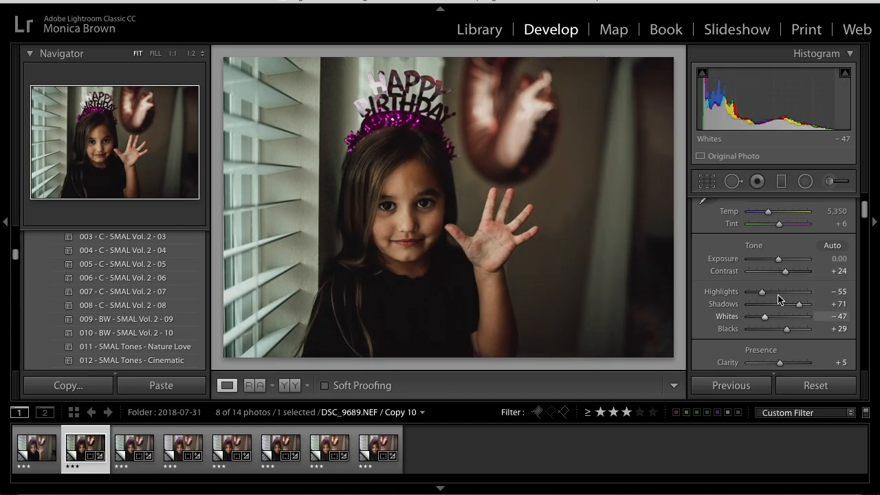
scroll(777, 318, "down", 5)
scroll(779, 323, "down", 8)
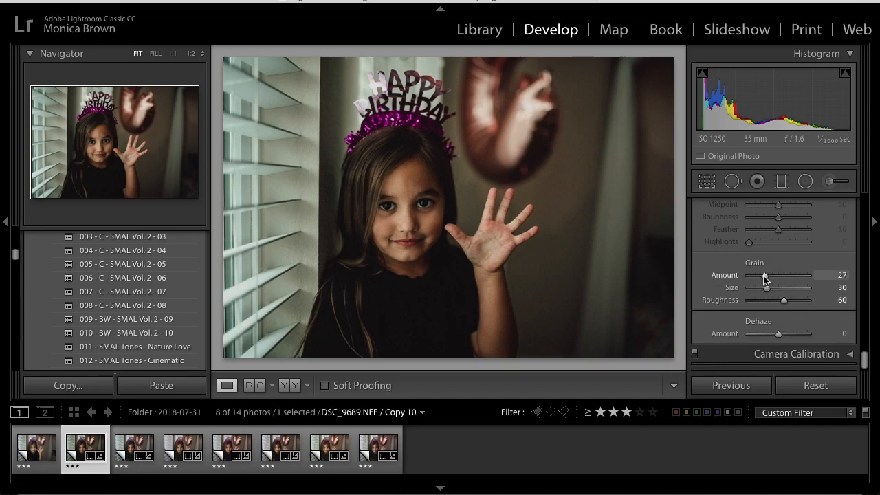
scroll(811, 254, "up", 3)
scroll(818, 257, "up", 10)
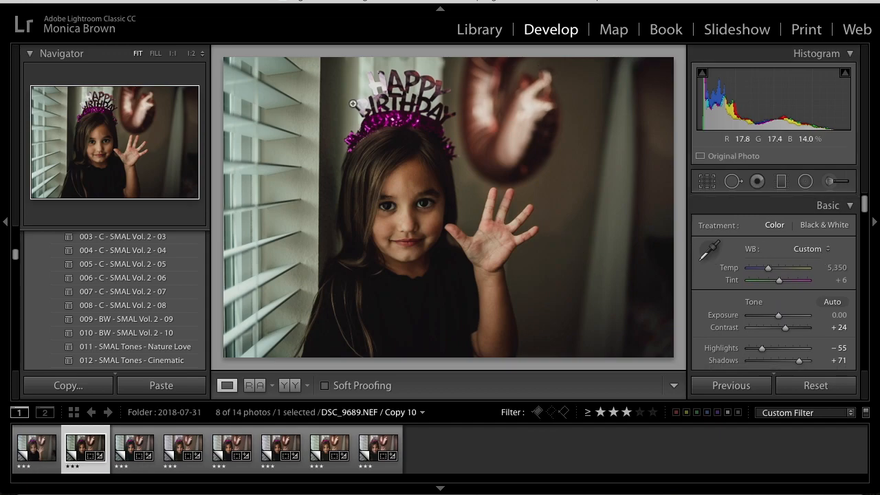
Step: Apply the tone preset 013 - SMAL Tones - Romantic to the portrait
scroll(101, 297, "down", 2)
scroll(101, 297, "down", 3)
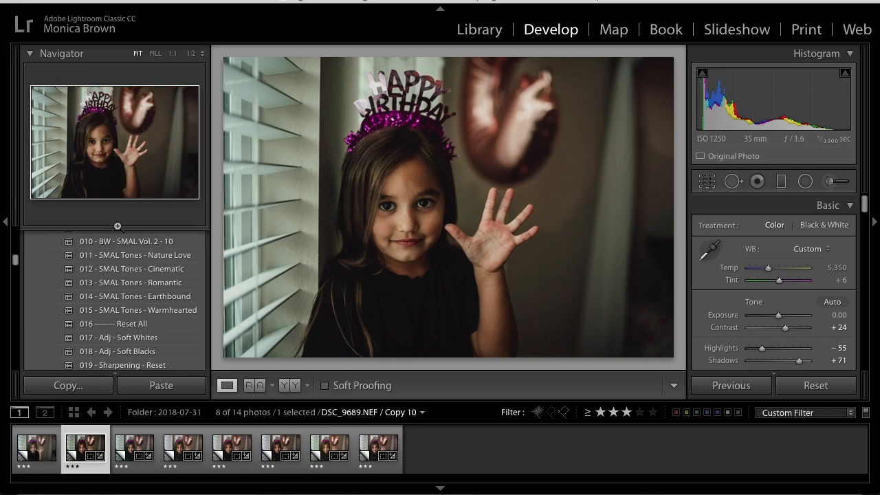
left_click(177, 286)
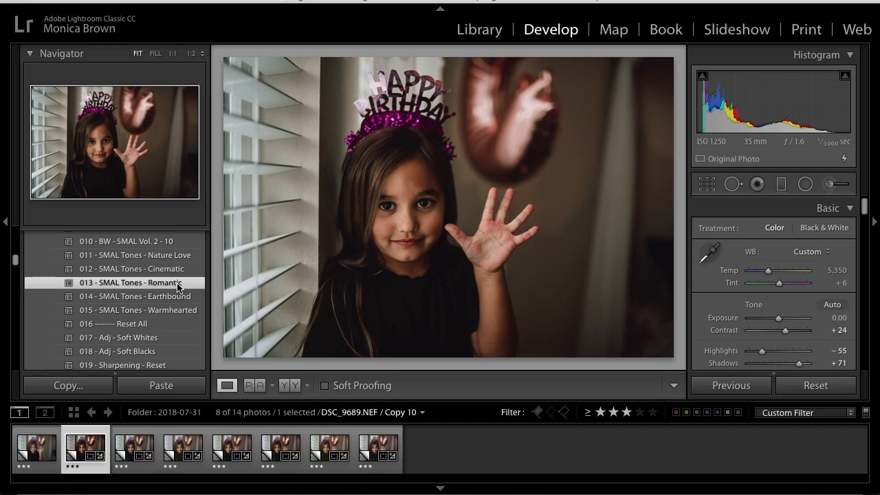
Step: Apply the adjustment preset 018 - Adj - Soft Blacks to the portrait
scroll(177, 287, "down", 5)
scroll(178, 287, "down", 1)
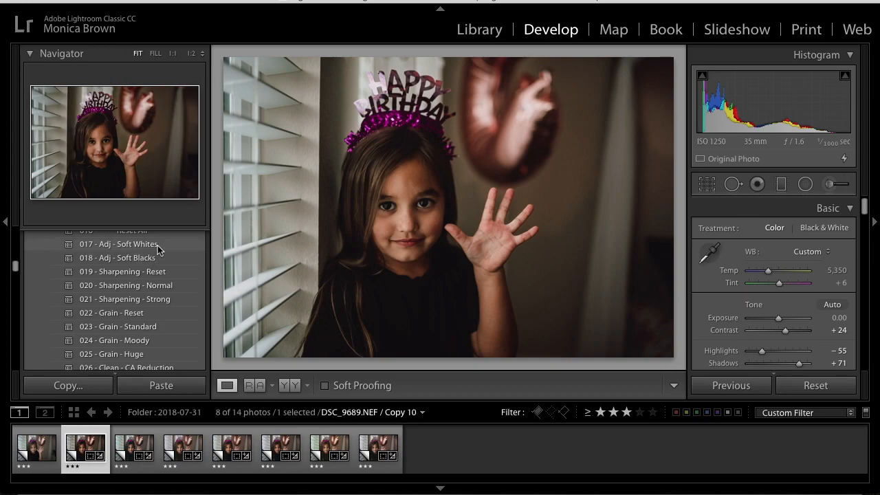
left_click(157, 258)
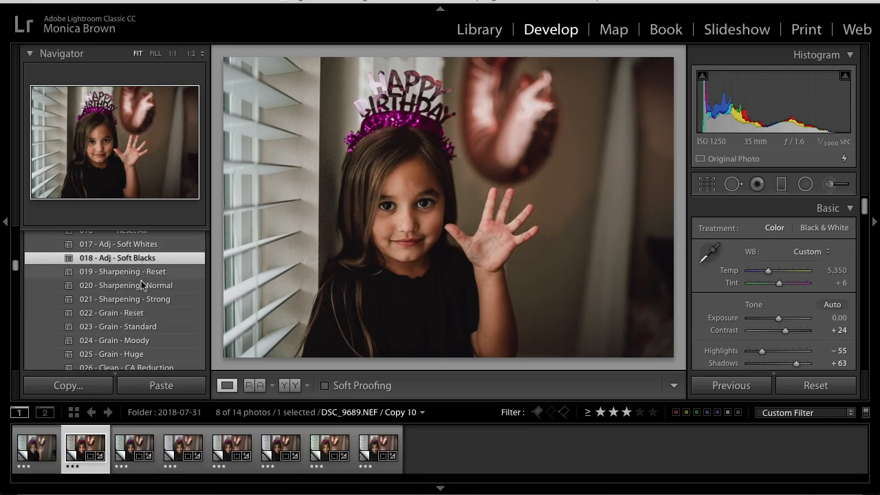
Step: Apply the preset 028 - Clean - Lens Profile to the portrait
scroll(141, 278, "down", 2)
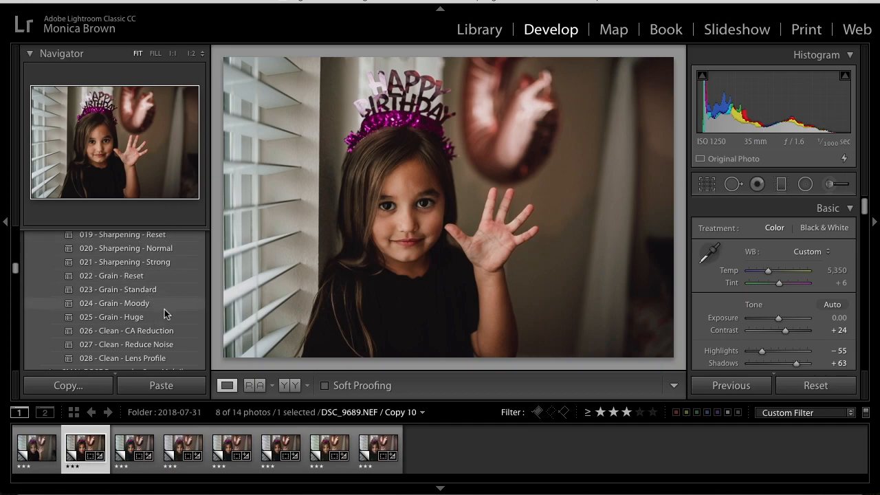
scroll(164, 314, "down", 2)
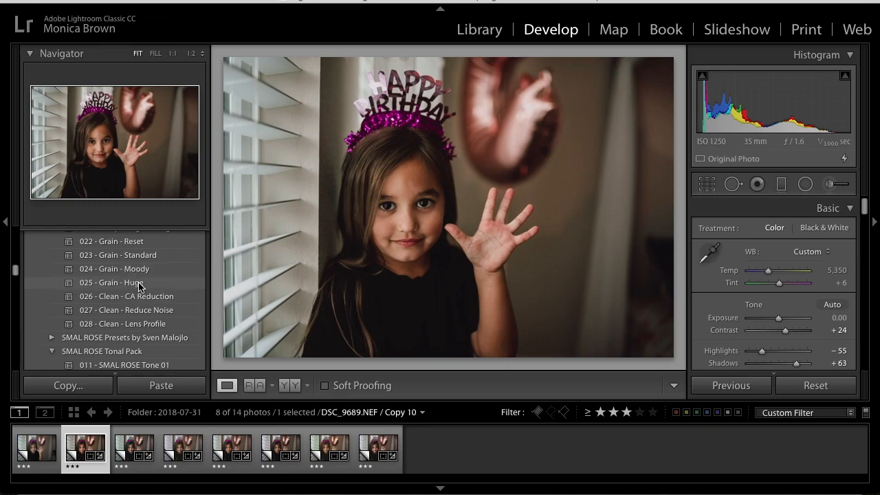
left_click(149, 324)
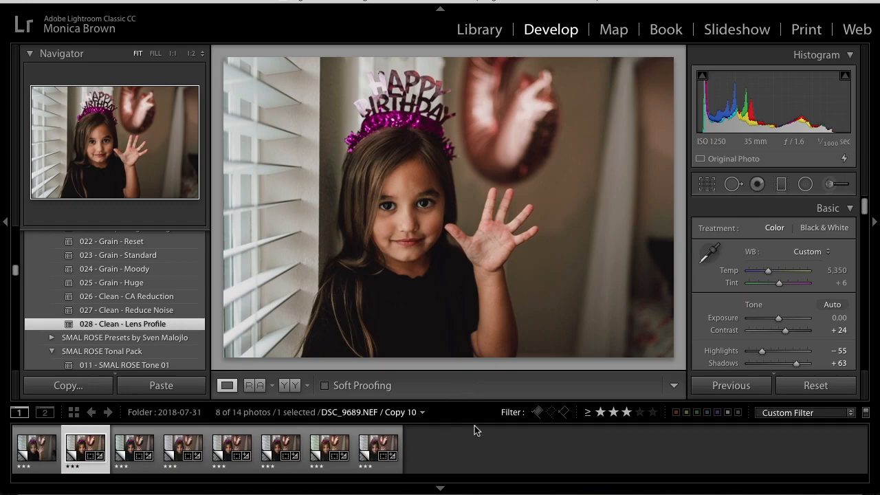
Step: Compare the other edited virtual copies one by one, from the last copy back to Copy 10
left_click(392, 468)
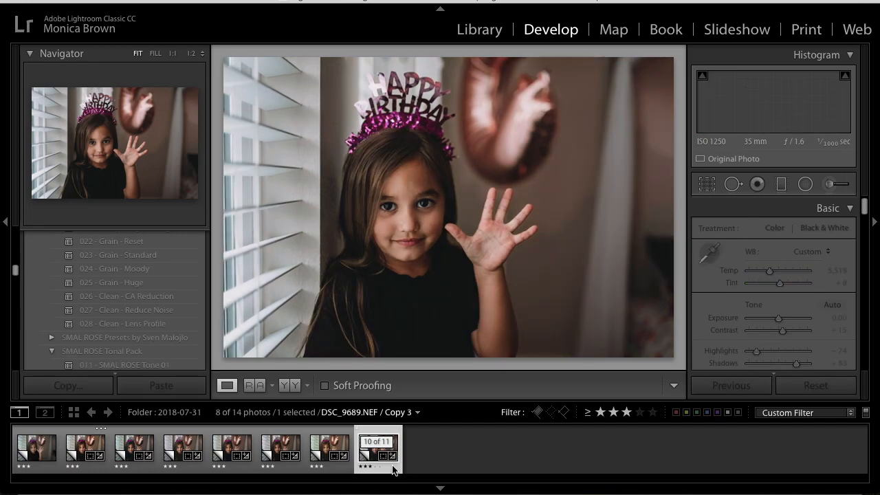
key("Left")
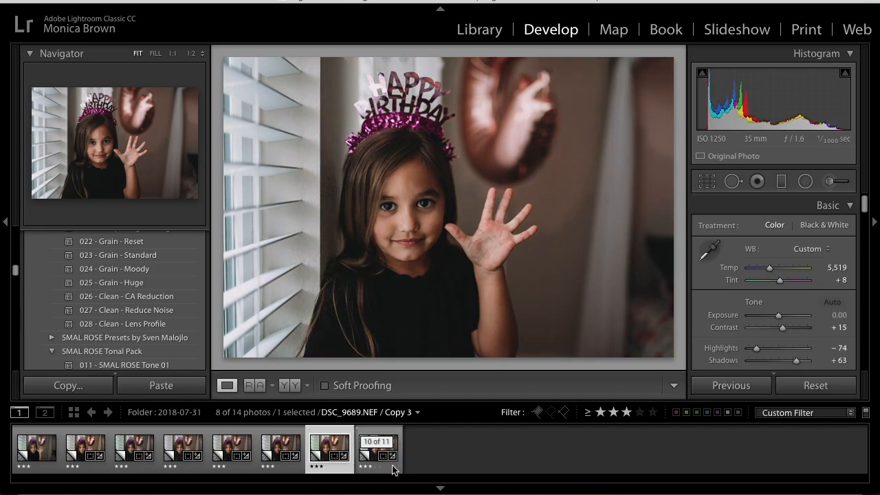
key("Left")
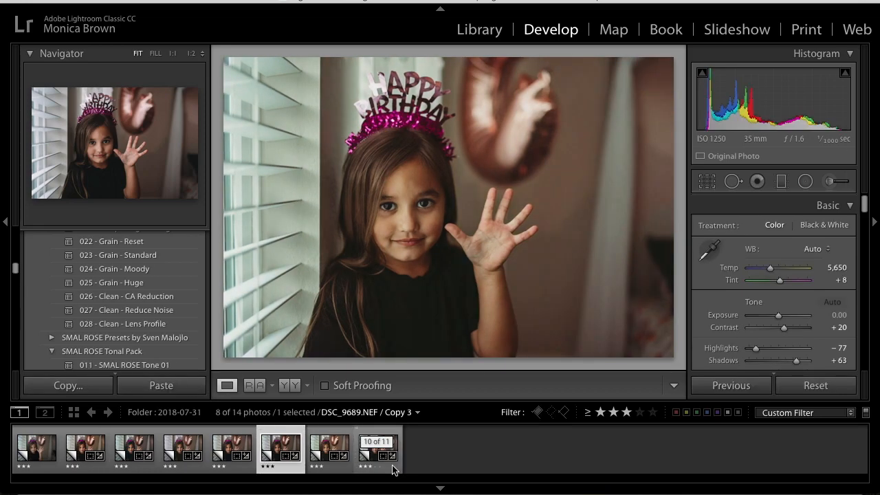
key("Left")
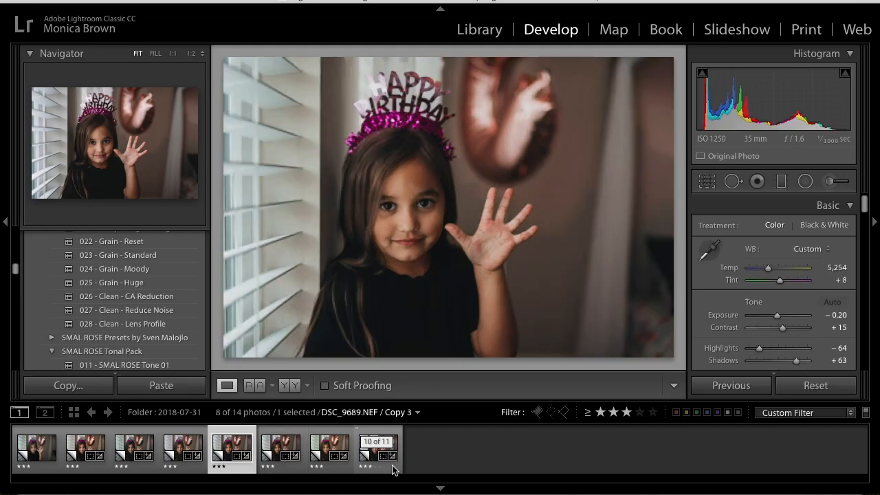
key("Left")
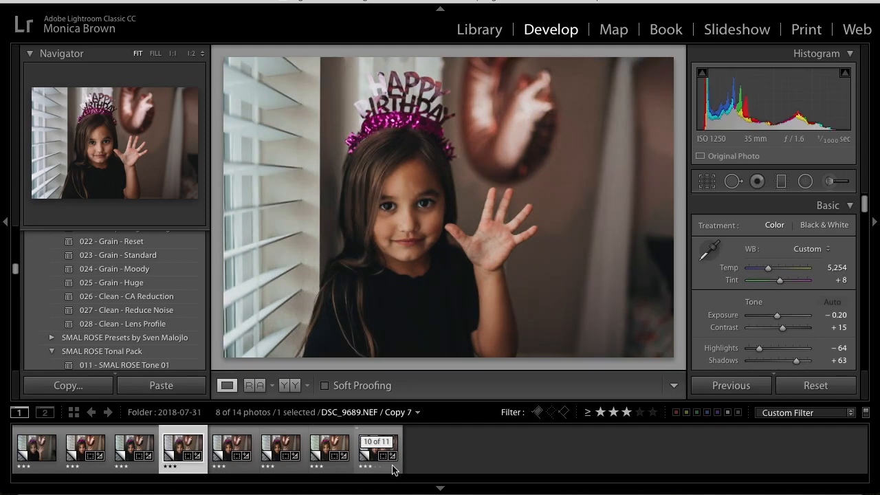
key("Left")
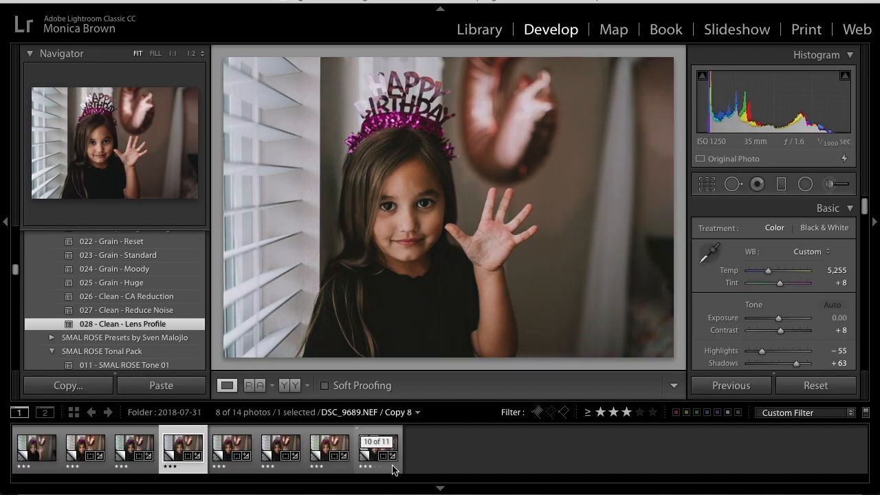
key("Left")
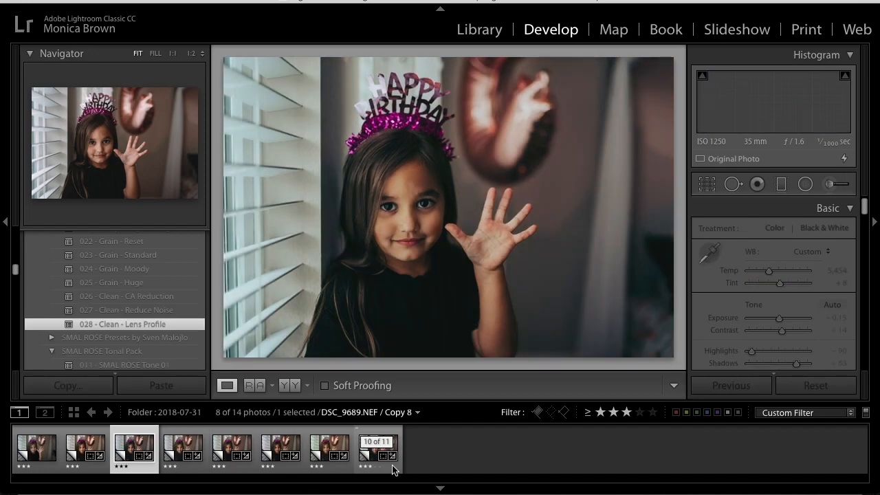
key("Left")
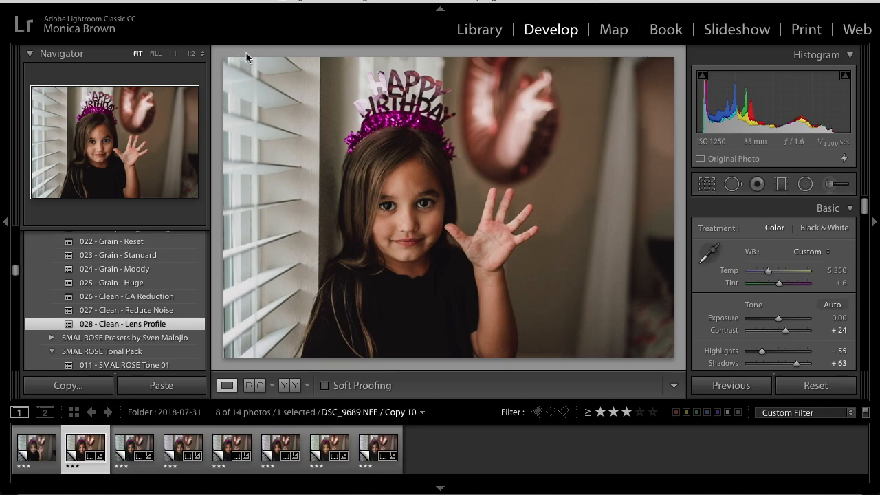
scroll(131, 307, "down", 2)
scroll(130, 309, "up", 4)
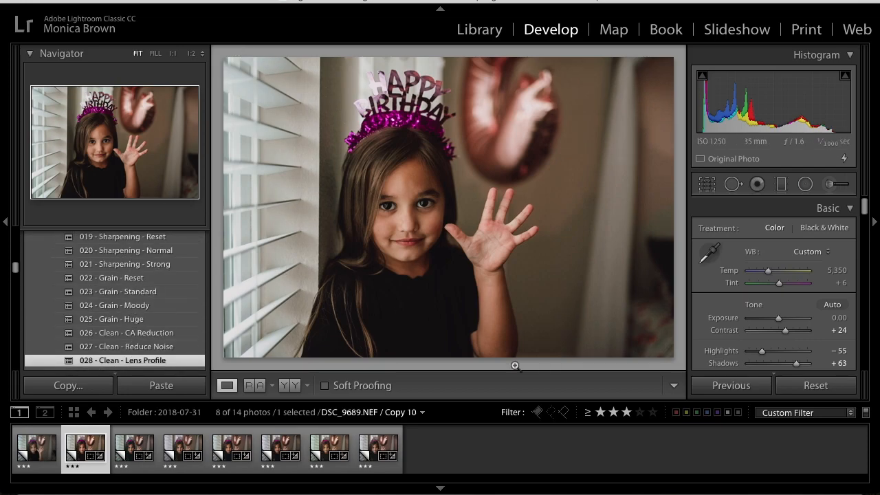